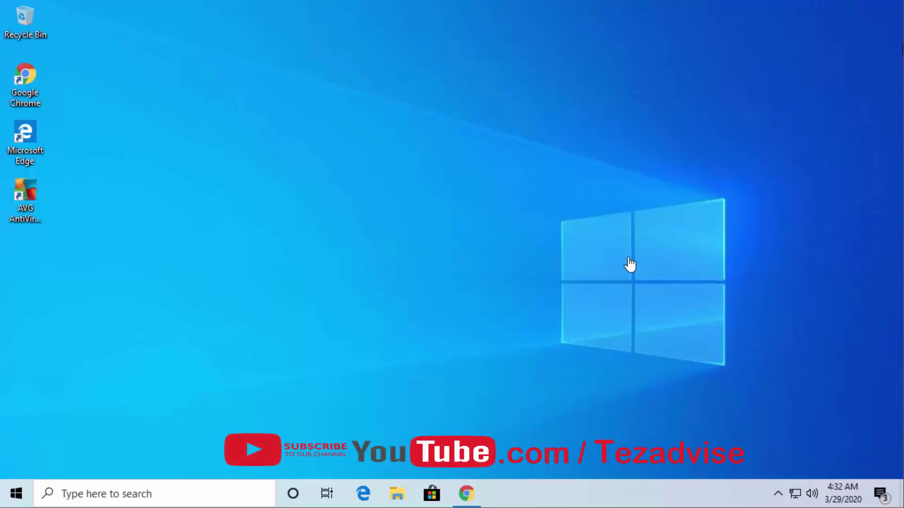
Step: Subscribe to the Tezadvise channel in Chrome with the bell set to All notifications
click(465, 494)
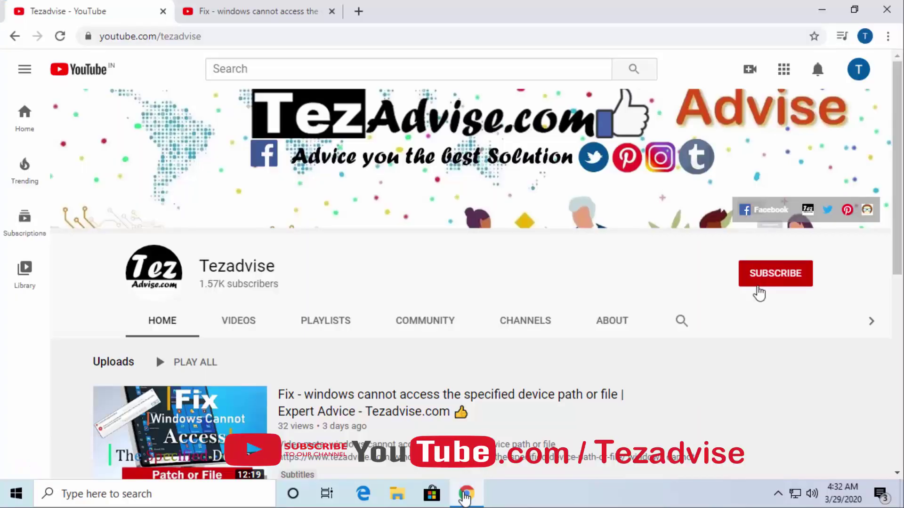
click(793, 284)
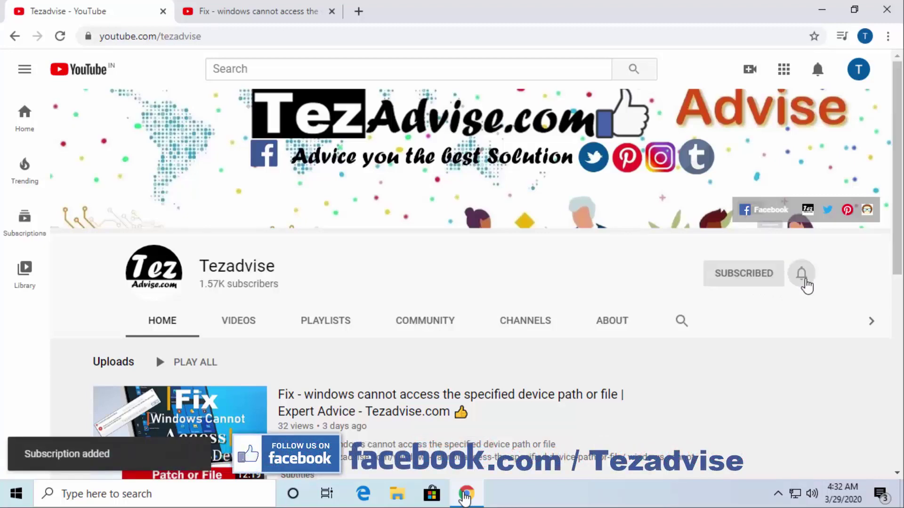
click(805, 282)
click(790, 307)
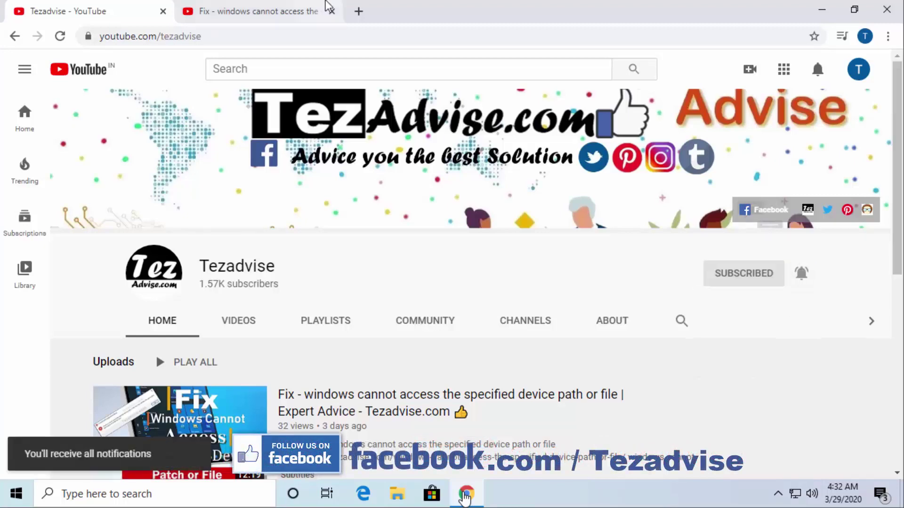
Step: Like the Tezadvise video about the device path error
click(301, 12)
scroll(319, 283, down, 3)
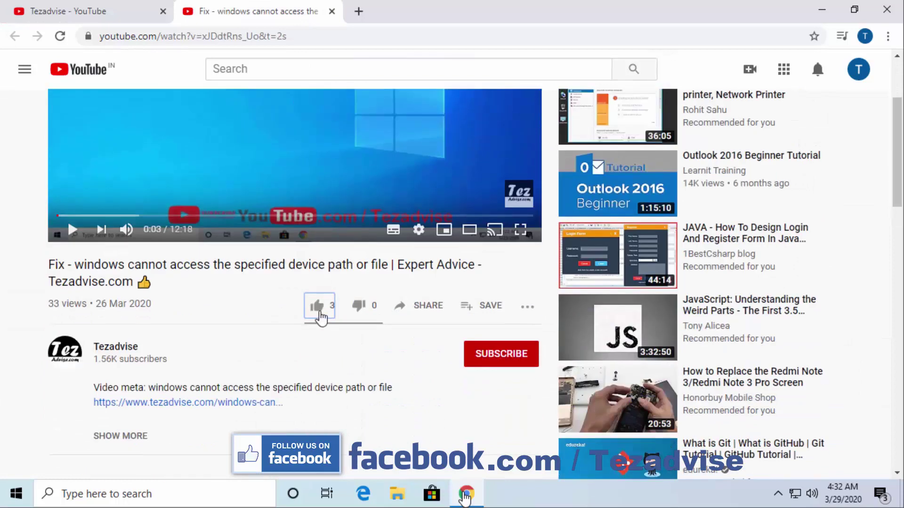
click(317, 308)
scroll(311, 321, down, 5)
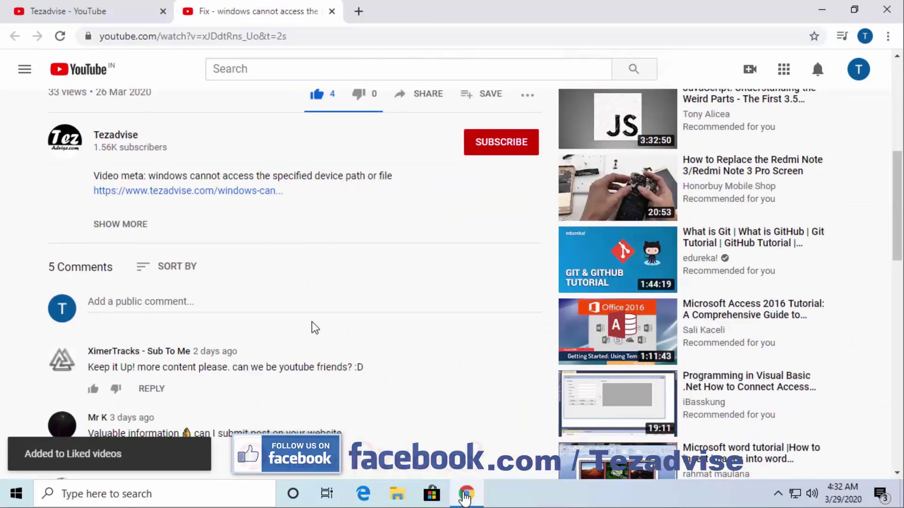
Step: Turn AVG Protection off from the tray quick panel, confirm stopping all shields, and dismiss the Windows warning
click(255, 308)
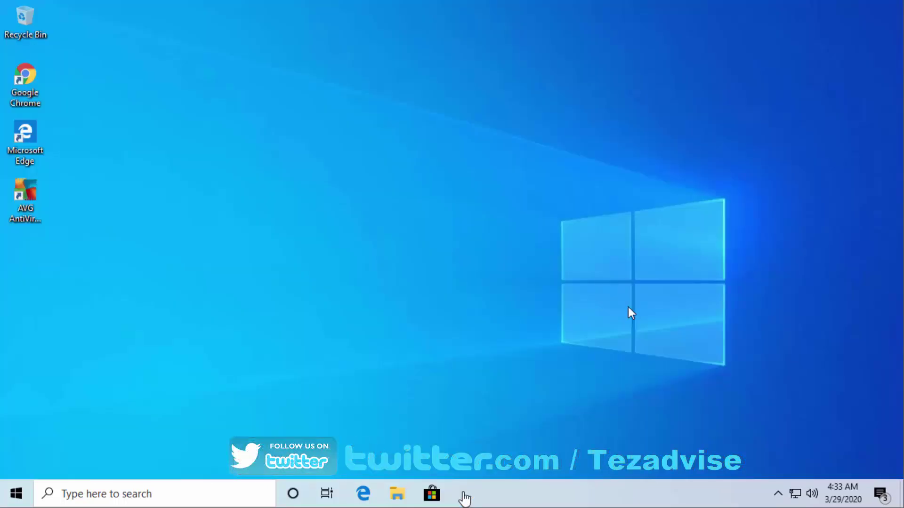
click(777, 495)
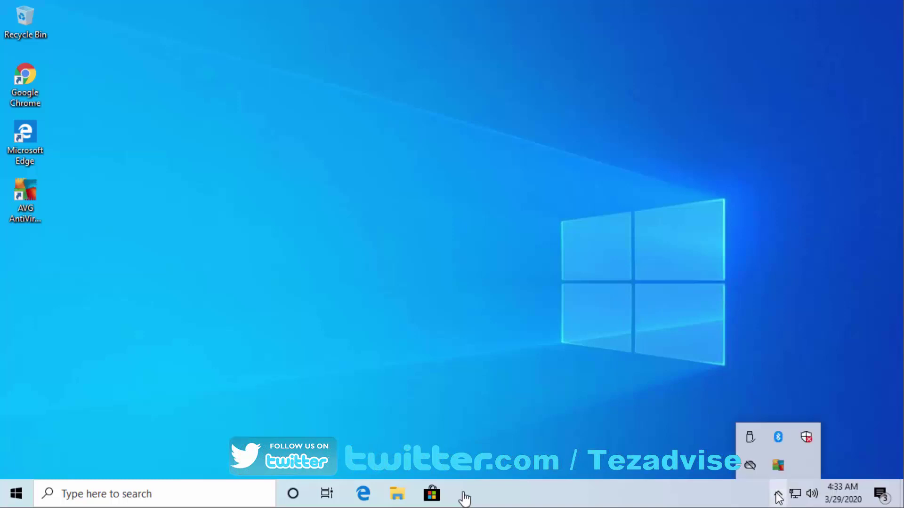
click(782, 468)
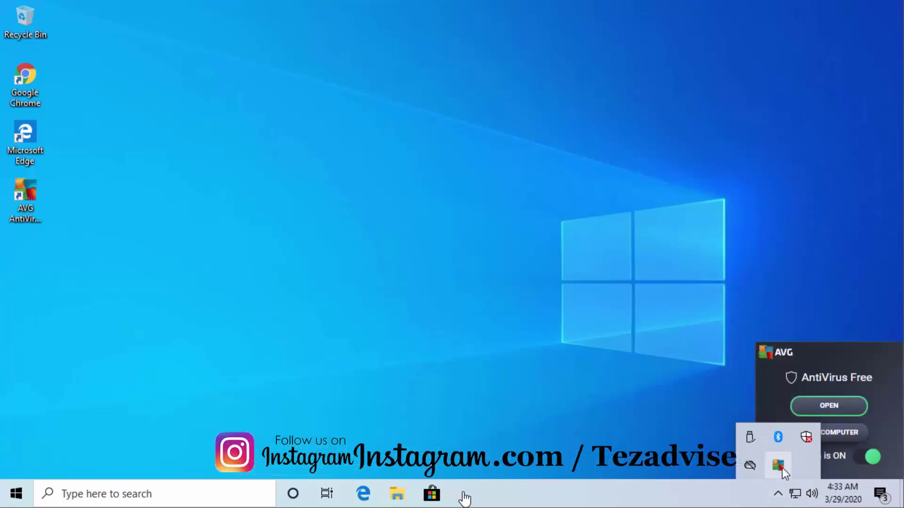
click(870, 457)
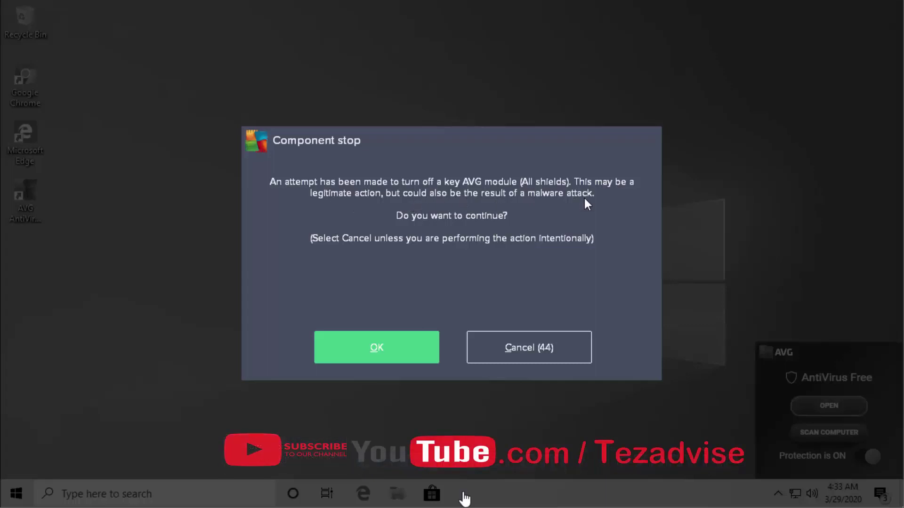
click(406, 353)
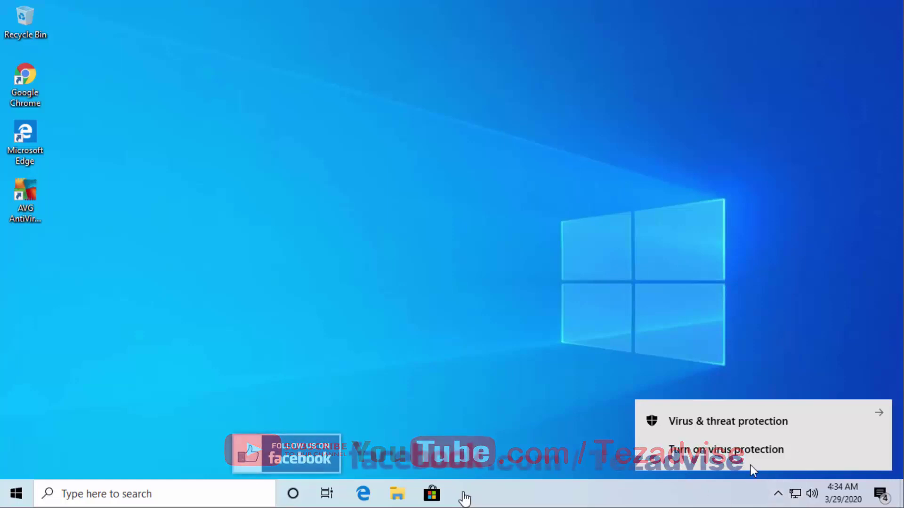
click(875, 415)
click(777, 493)
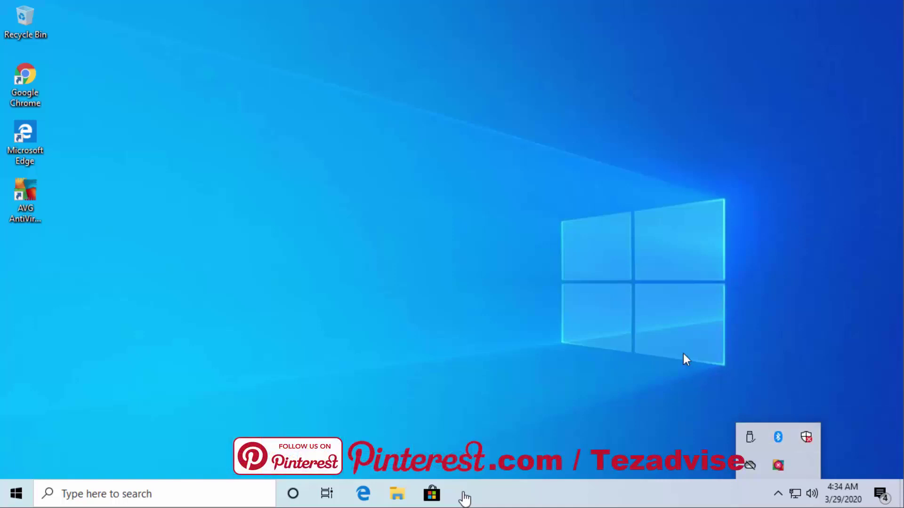
Step: Switch AVG protection back on from the tray quick panel
click(777, 468)
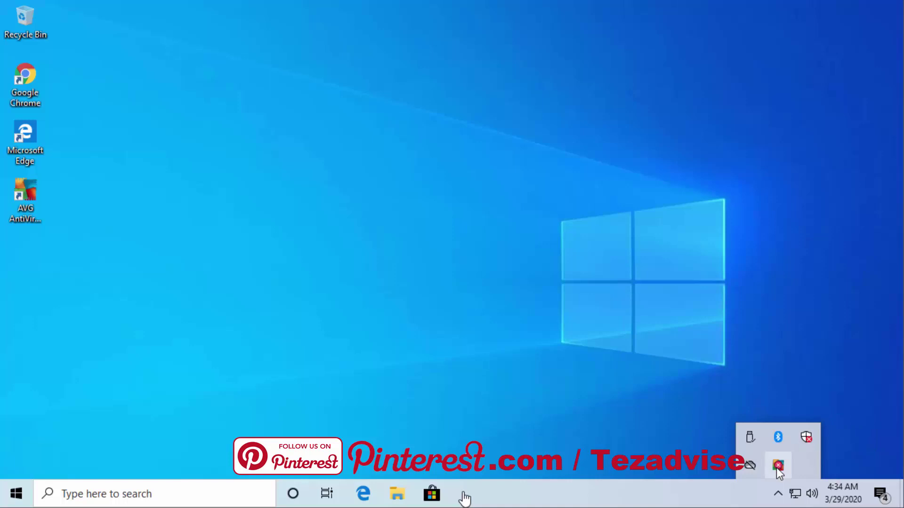
click(777, 469)
click(865, 461)
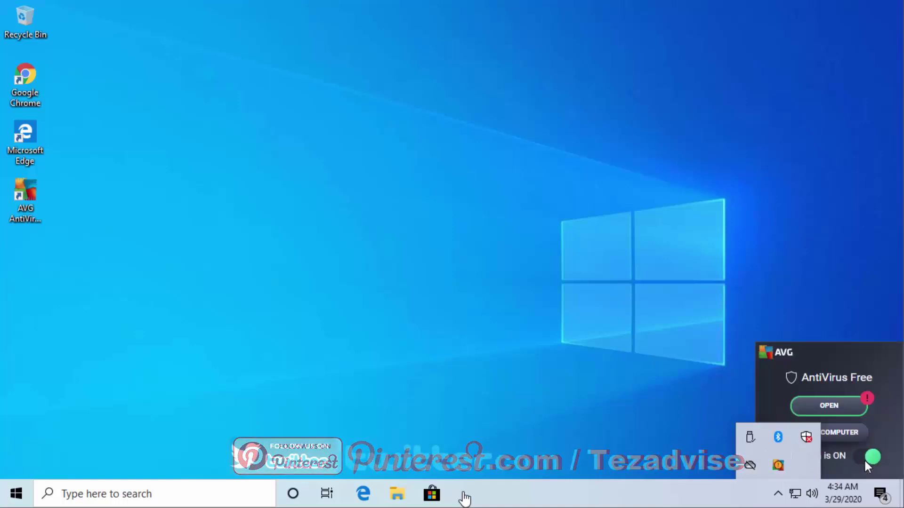
Step: Open the full AVG window's Computer page and cancel the File Shield shutdown prompt
click(829, 405)
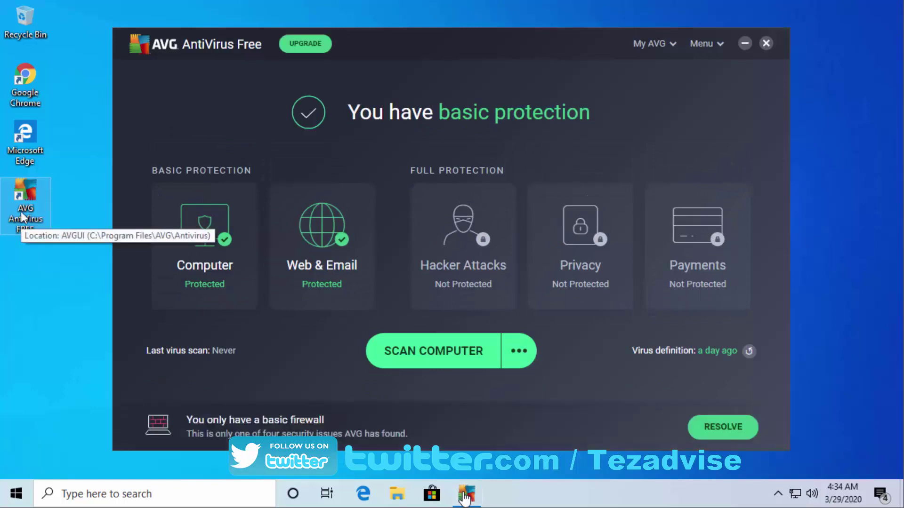
click(203, 223)
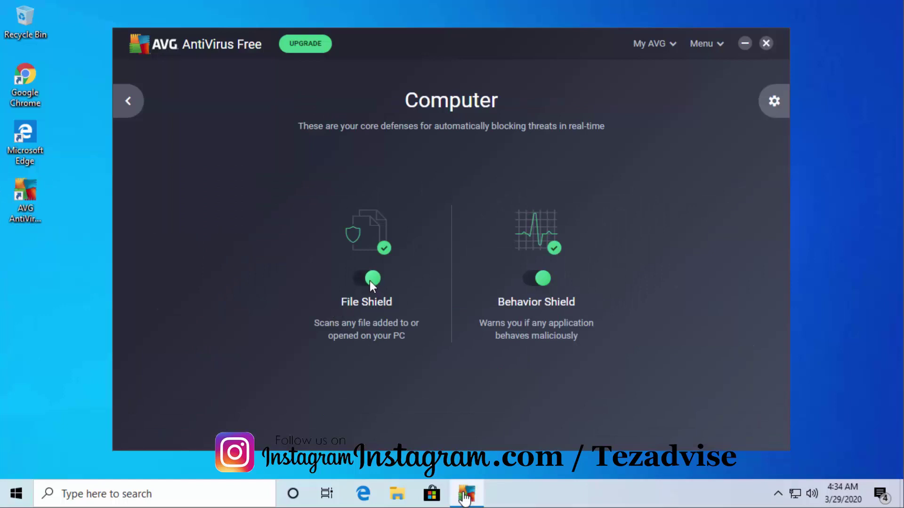
click(370, 279)
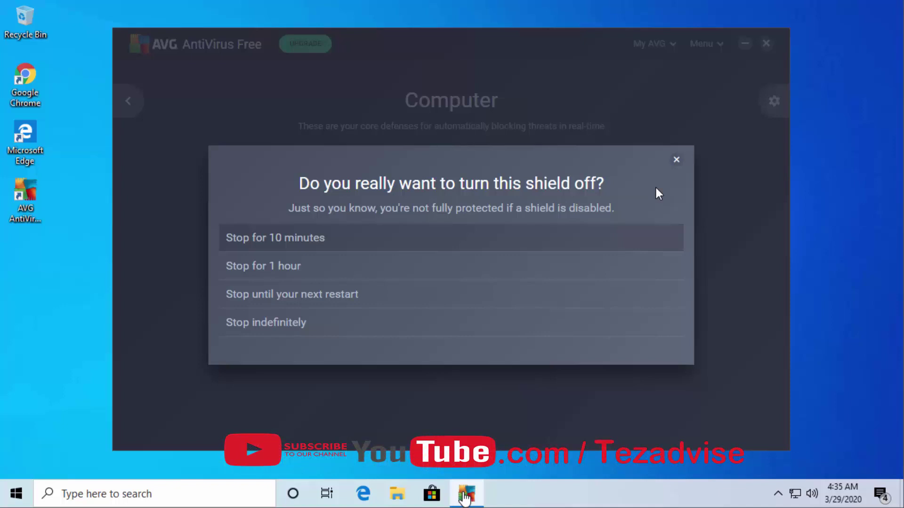
click(675, 159)
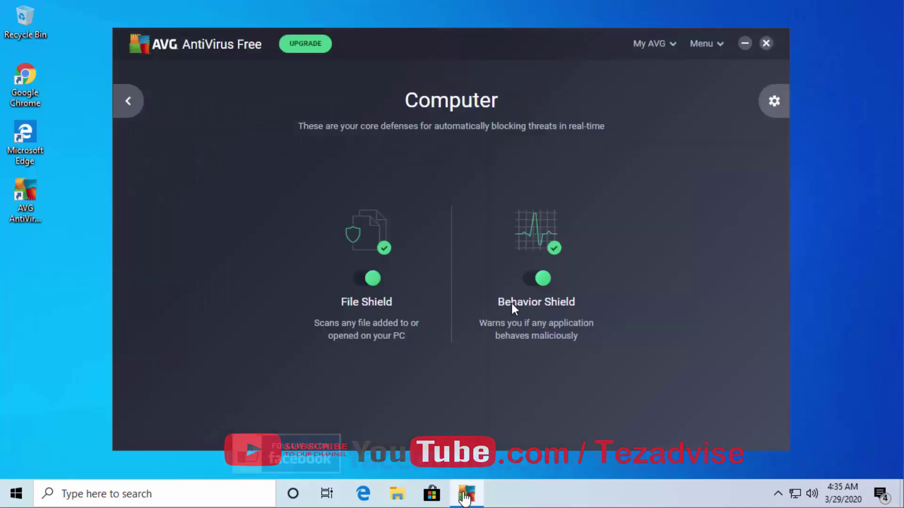
Step: From the AVG dashboard, open Web & Email and stop the Web Shield for a chosen duration
click(128, 101)
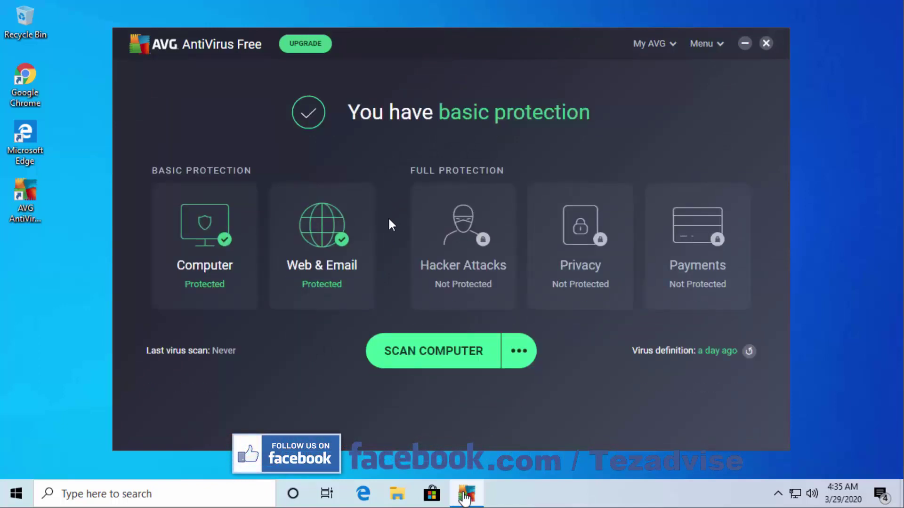
click(324, 218)
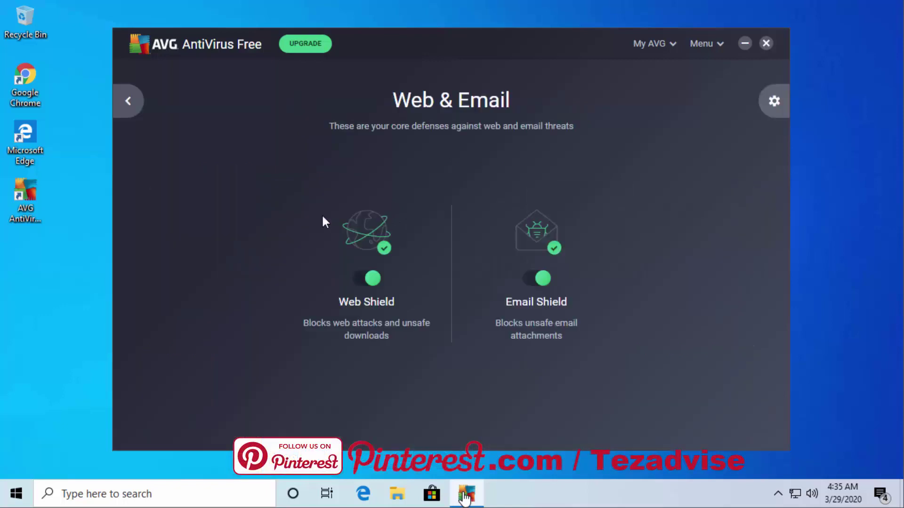
click(372, 279)
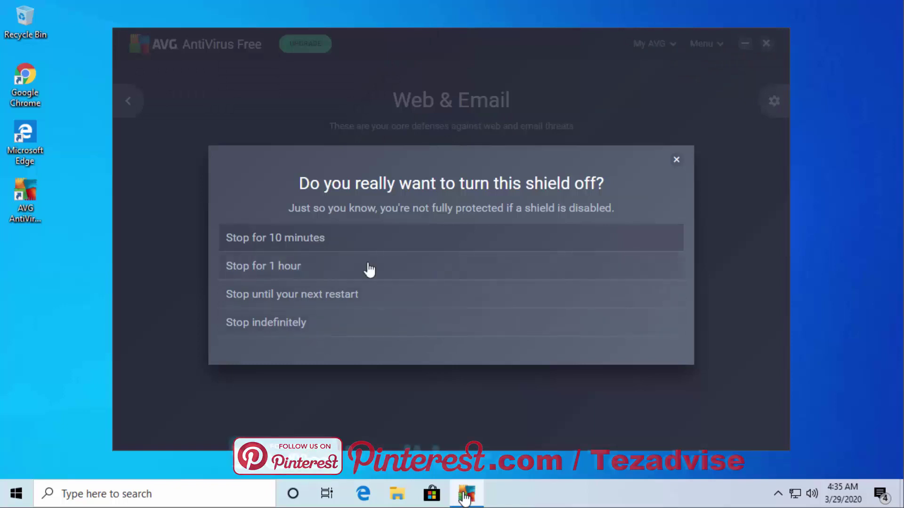
click(354, 288)
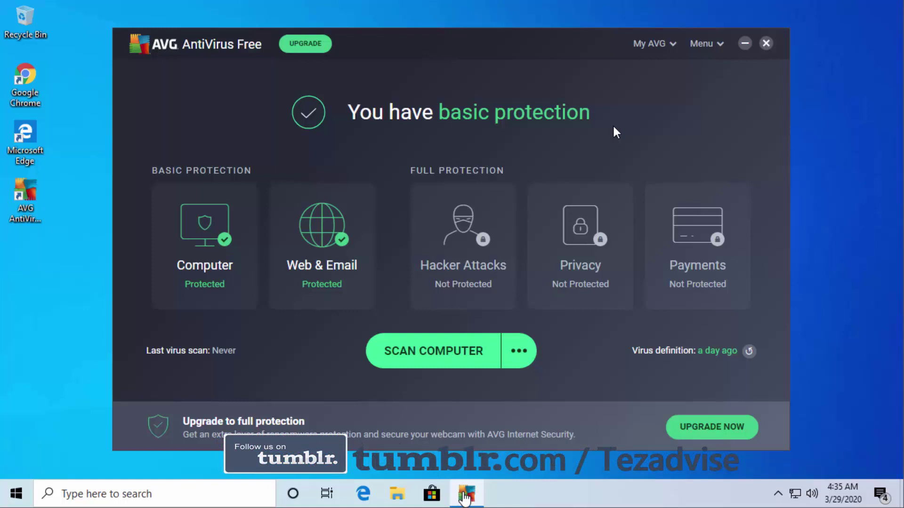
Step: Go to Menu > Settings > General > Exceptions and begin adding a new exception
click(719, 50)
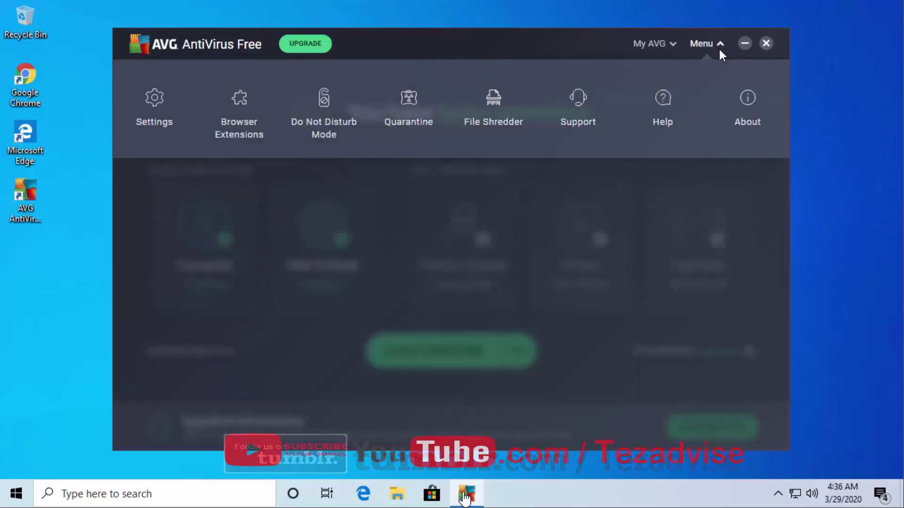
click(153, 112)
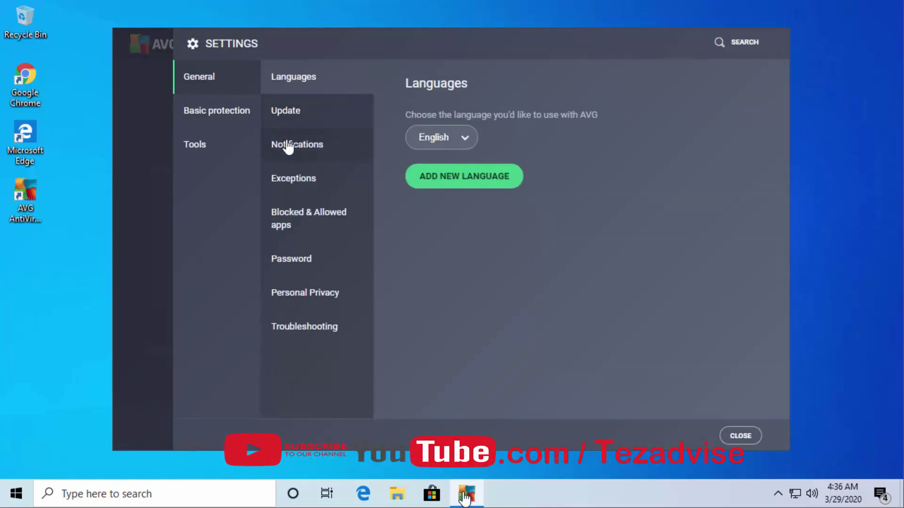
click(299, 186)
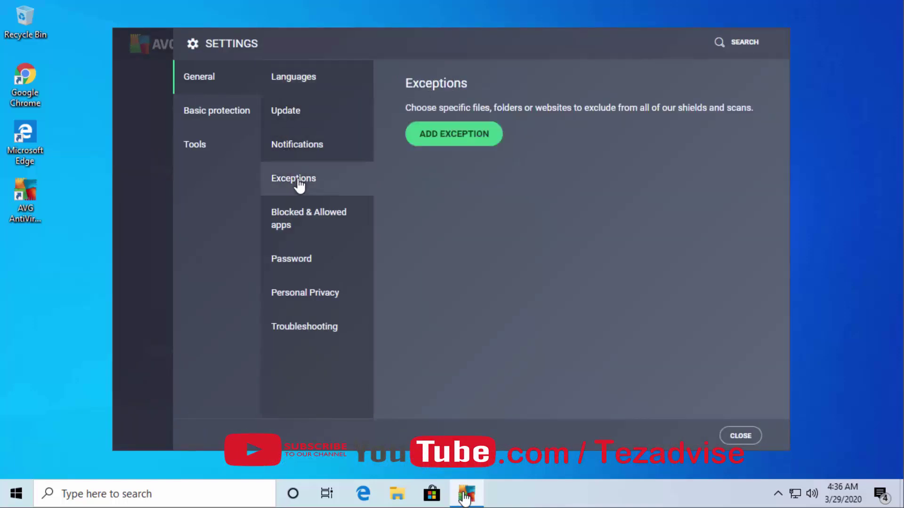
click(438, 141)
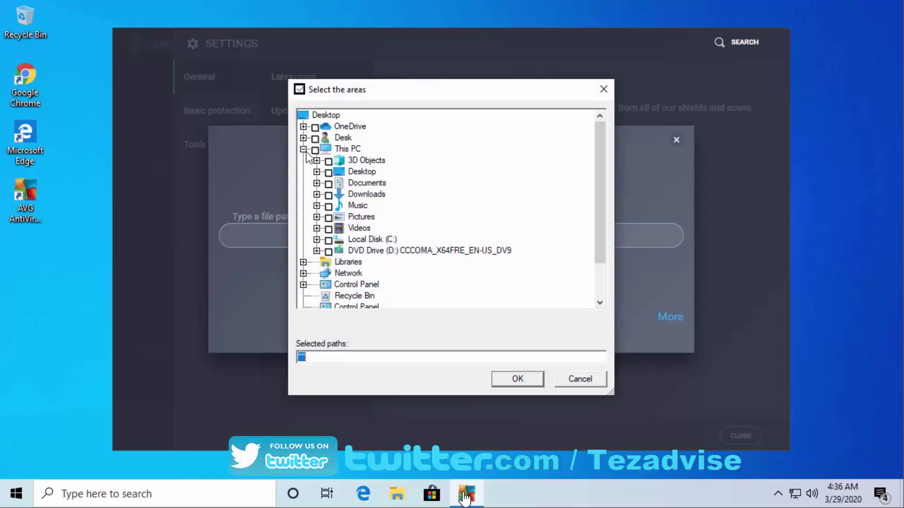
click(303, 149)
click(303, 150)
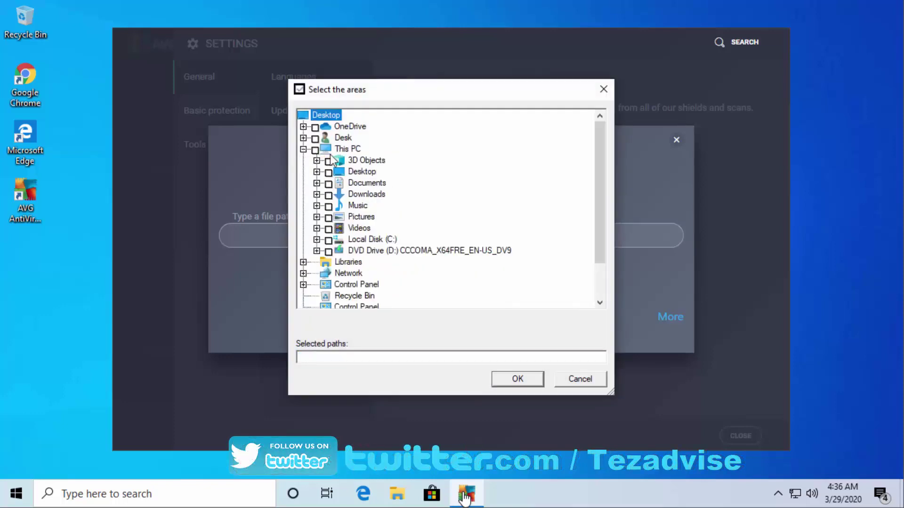
click(316, 239)
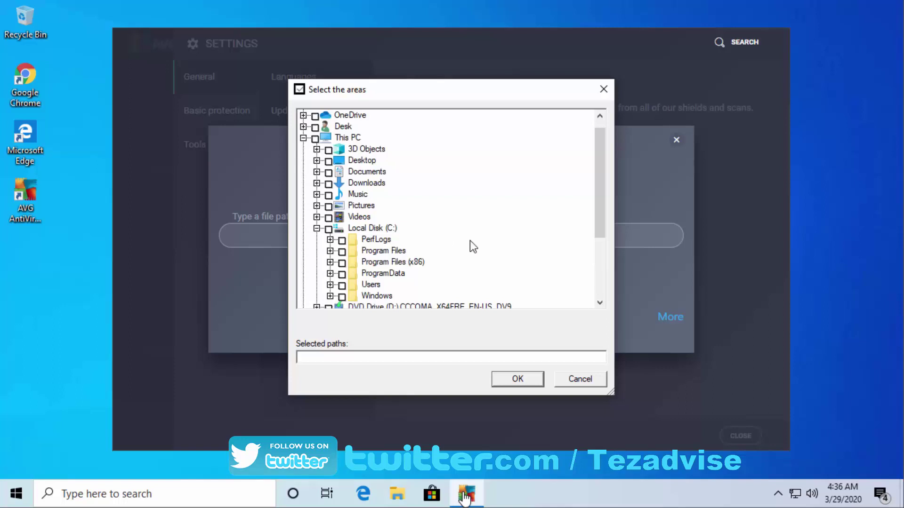
click(316, 229)
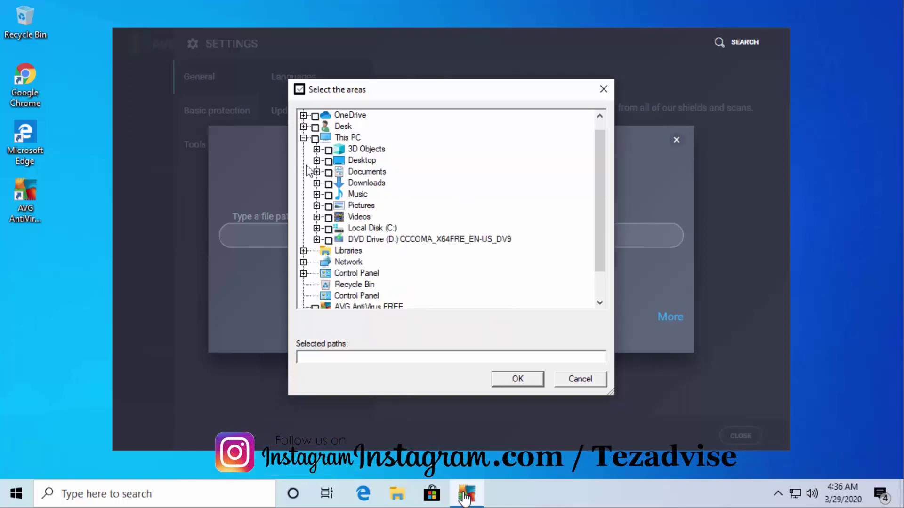
click(42, 105)
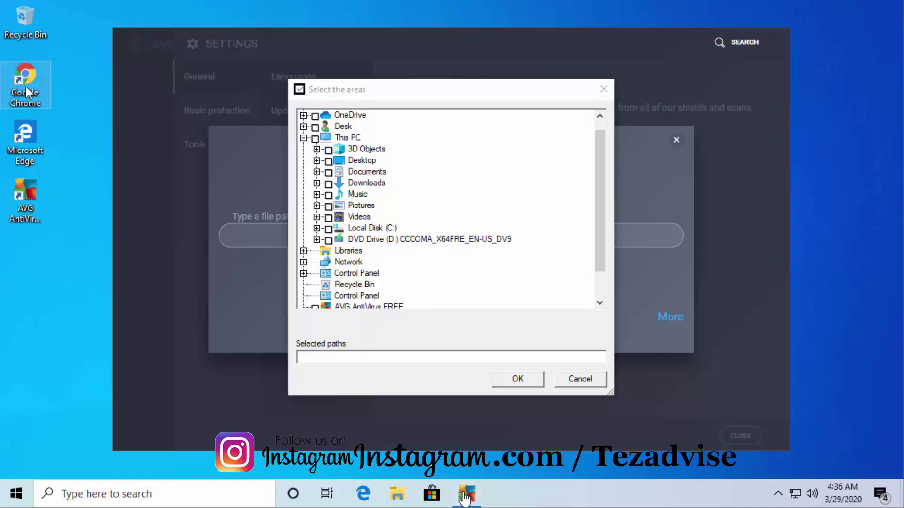
click(160, 143)
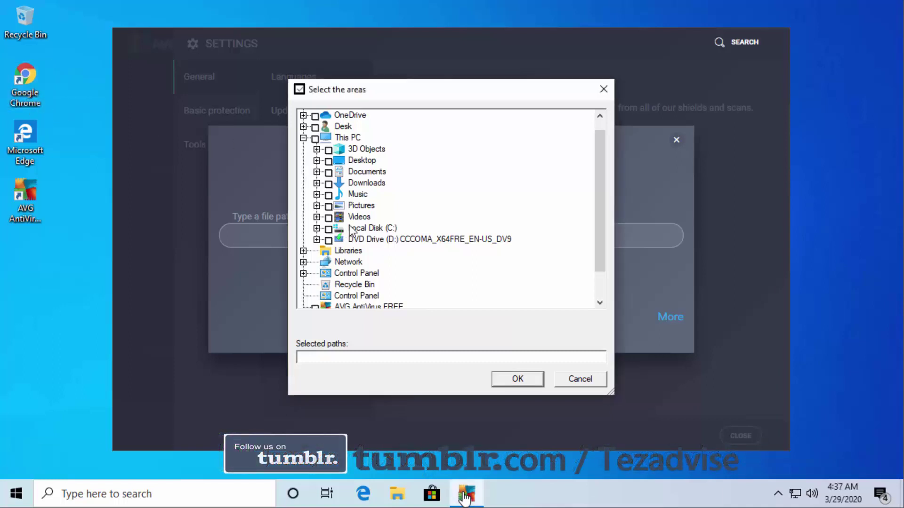
Step: Copy Chrome's path C:\Program Files (x86)\Google\Chrome\Application from its file location and confirm it as an exception
right_click(31, 88)
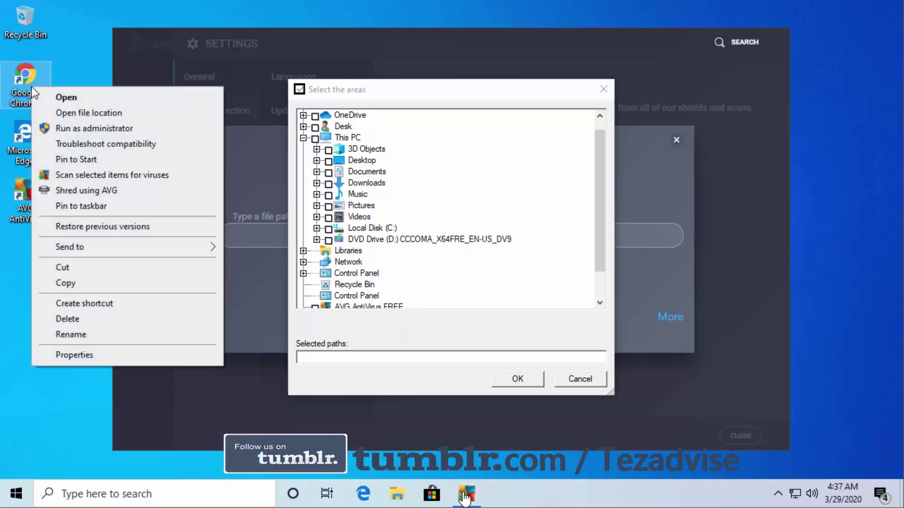
click(53, 114)
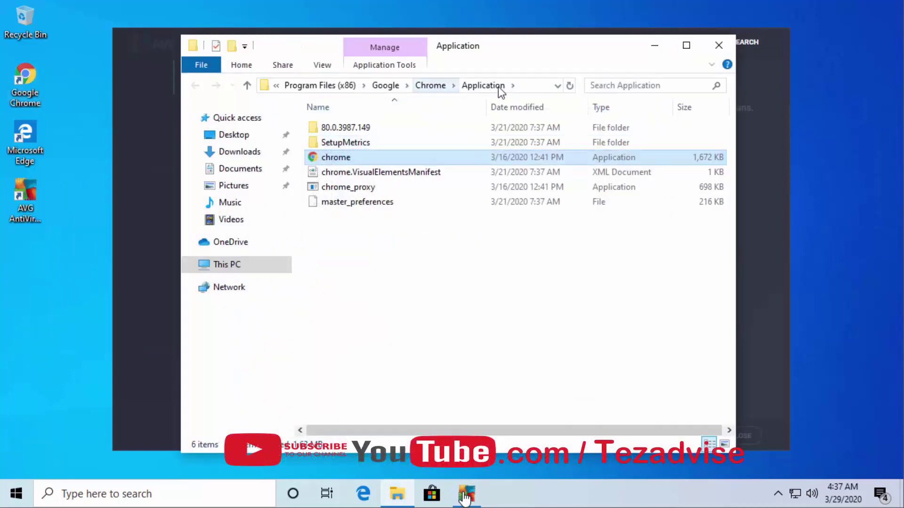
click(533, 86)
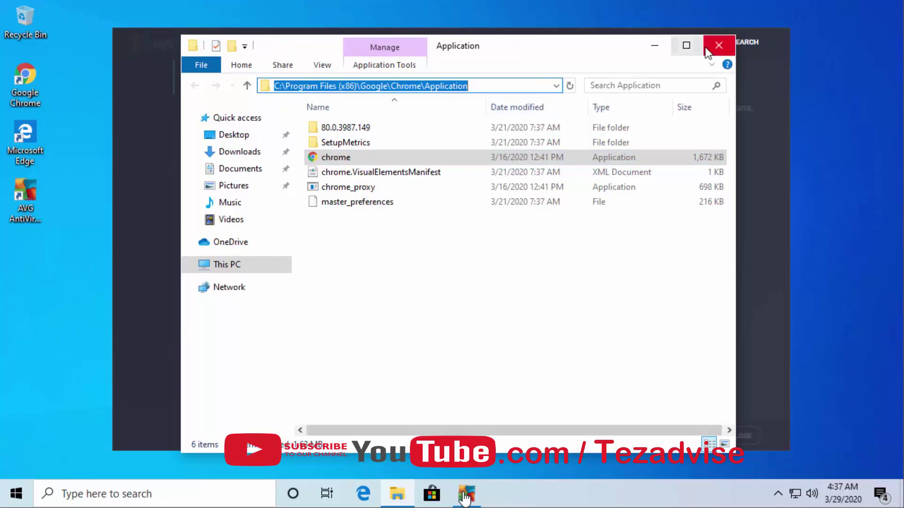
click(718, 45)
click(518, 379)
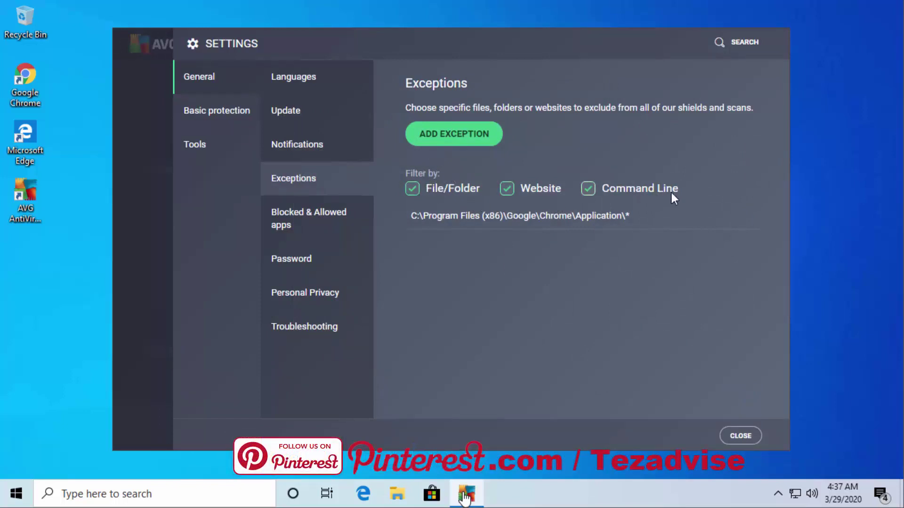
mouse_move(509, 208)
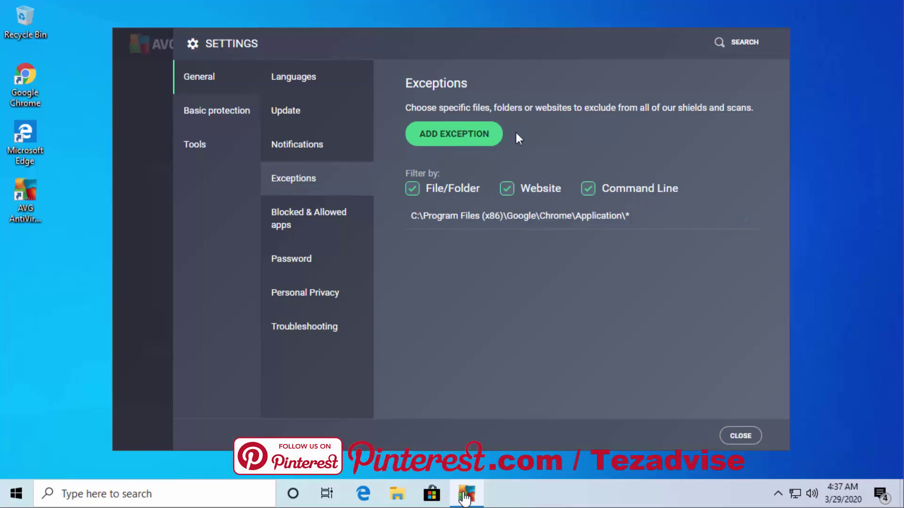